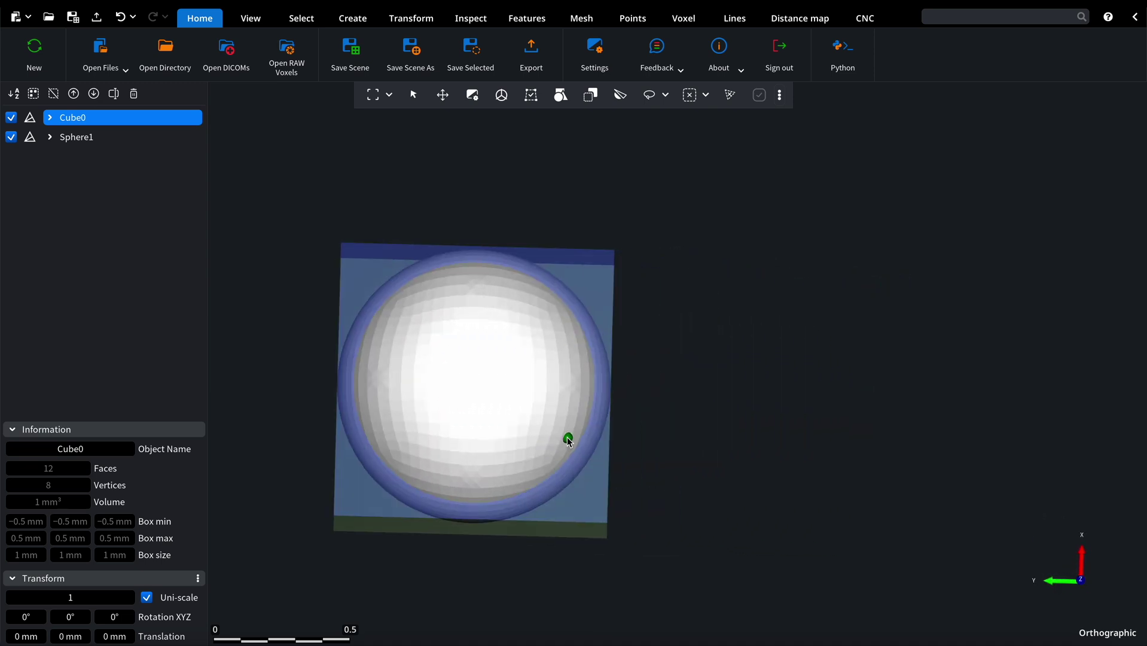
- Select Cube0 and Sphere1 in the scene tree and orbit to inspect the cube's sides
{"action": "left_click", "coordinate": [102, 139], "text": "ctrl"}
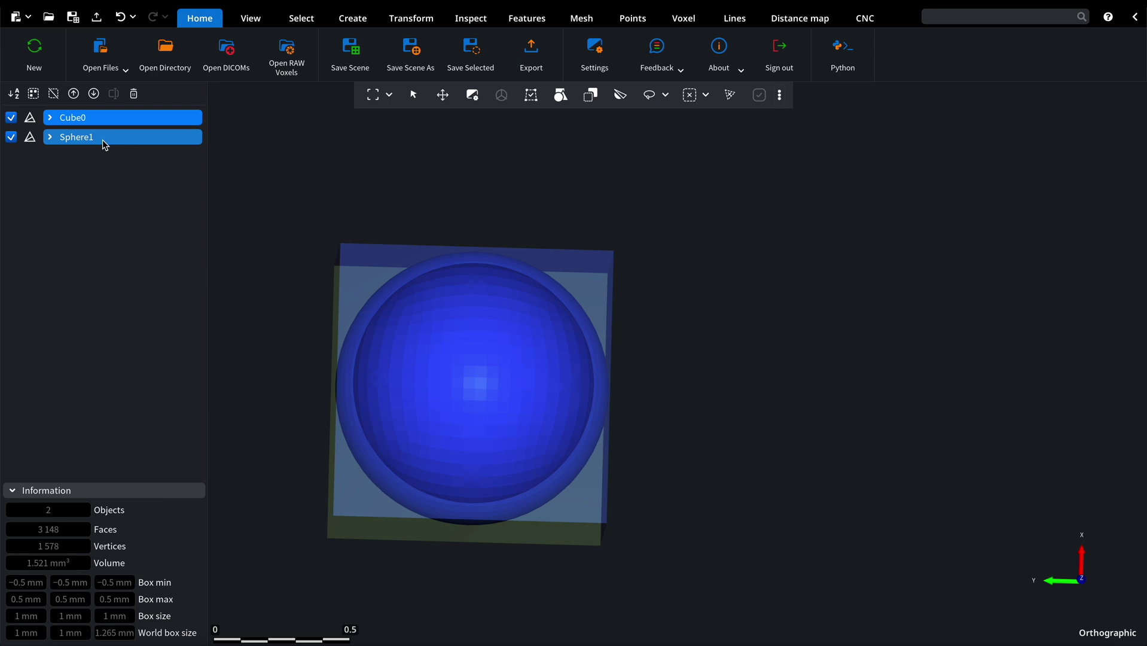
{"action": "left_click", "coordinate": [104, 116]}
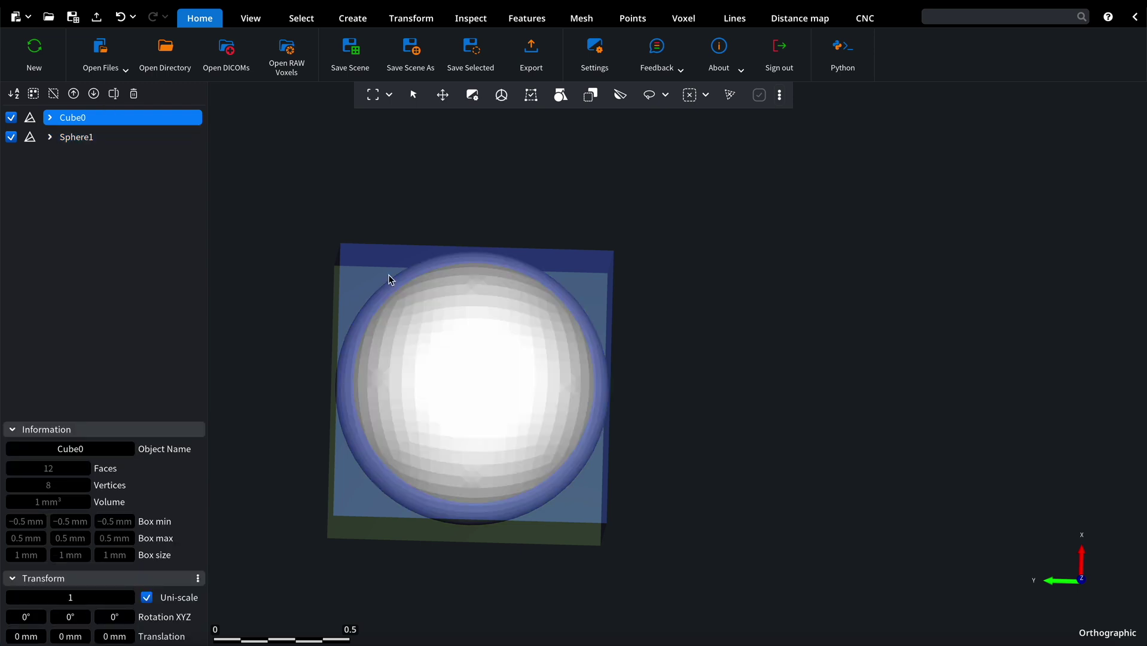
{"action": "middle_click_drag", "start_coordinate": [440, 345], "coordinate": [218, 167], "text": "shift"}
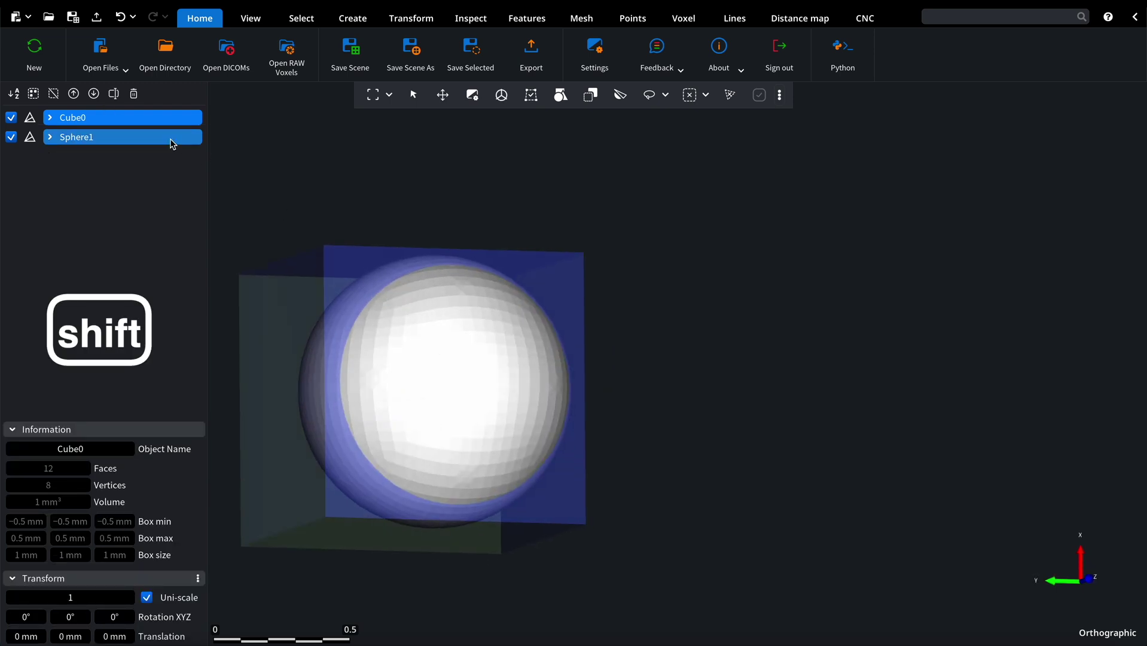
- Add Sphere1 to the Cube0 selection, show the Mesh tools, and pan the scene right
{"action": "left_click", "coordinate": [171, 143], "text": "shift"}
{"action": "left_click", "coordinate": [580, 18]}
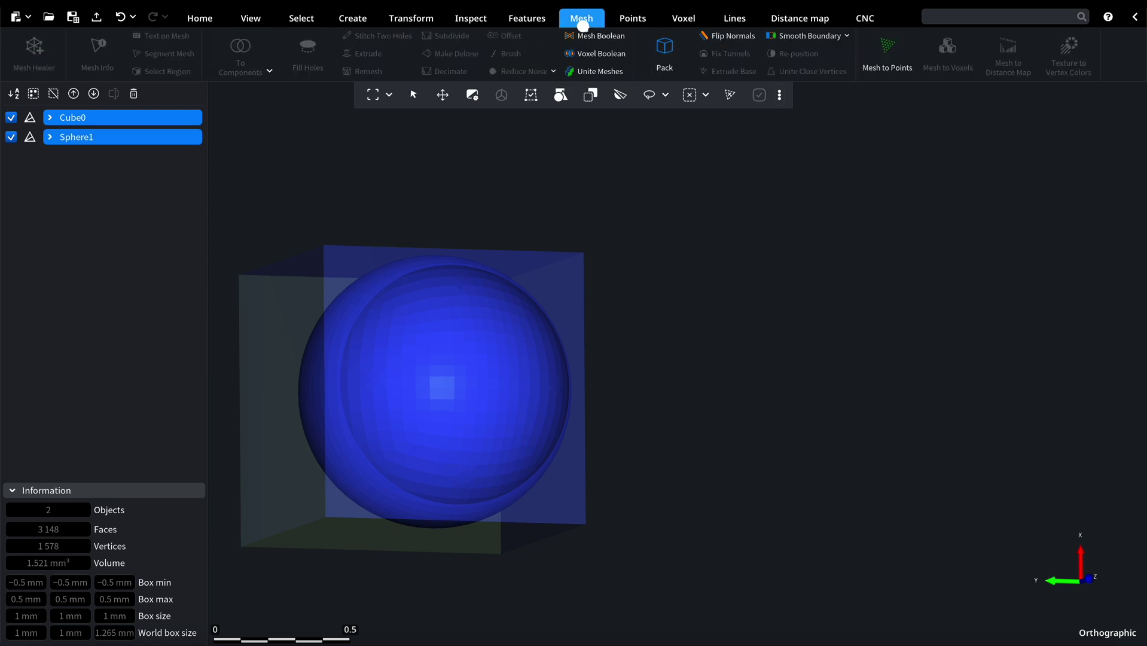
{"action": "middle_click_drag", "start_coordinate": [448, 342], "coordinate": [586, 335]}
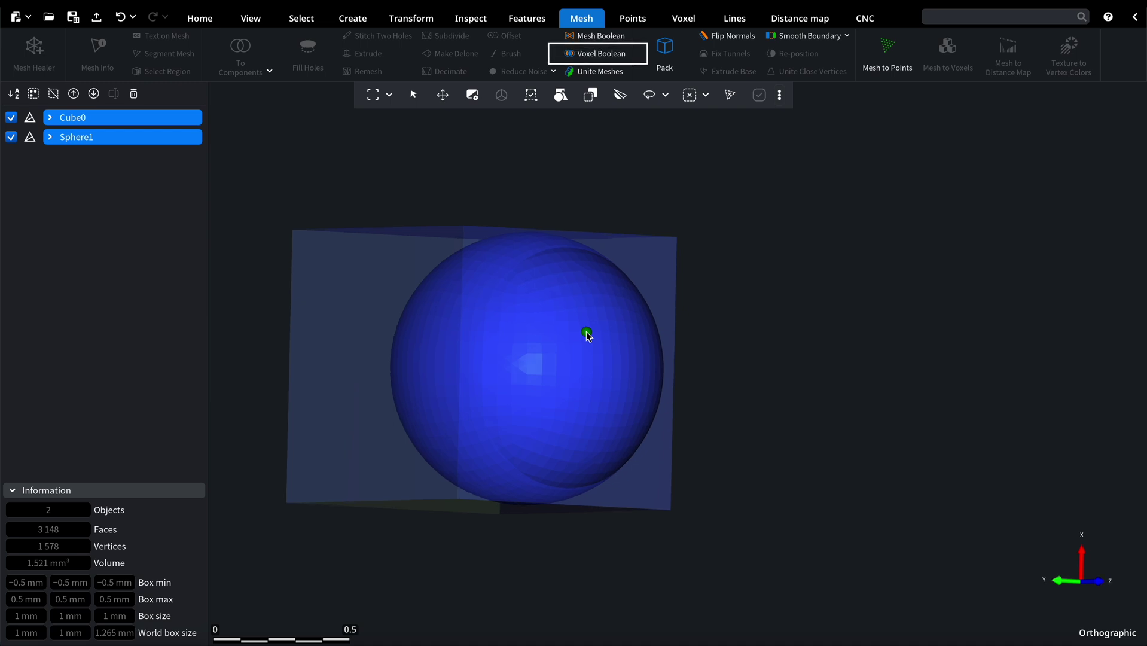
{"action": "middle_click_drag", "start_coordinate": [586, 335], "coordinate": [586, 335], "text": "shift"}
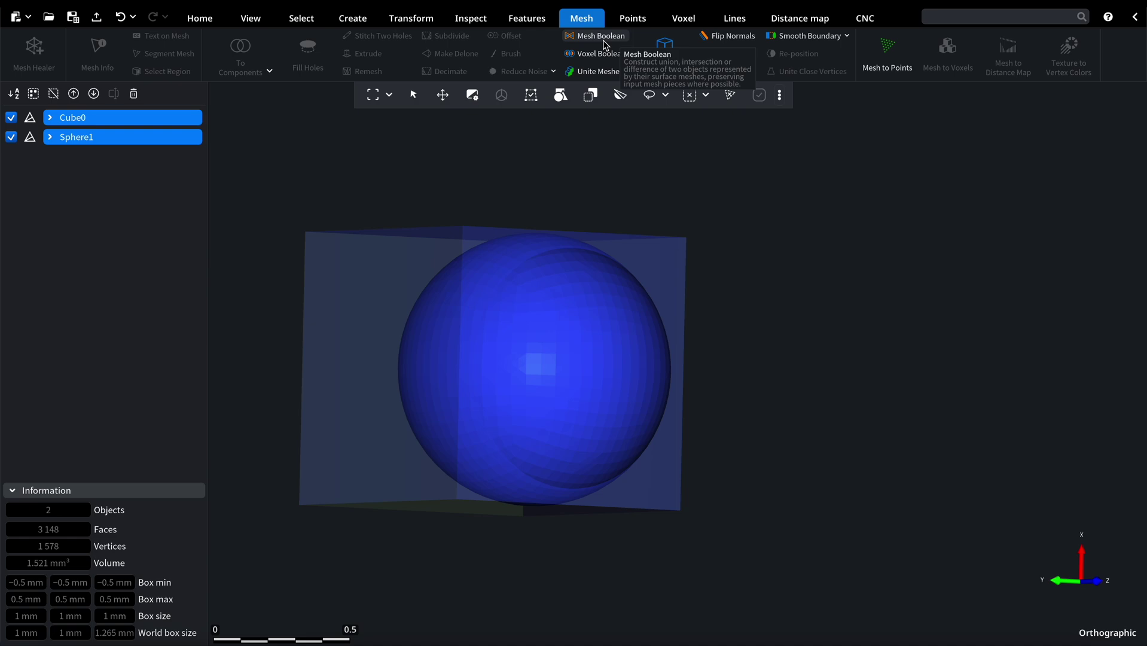
- Open Mesh Boolean with Cube0 as object A and Sphere1 as object B
{"action": "left_click", "coordinate": [600, 36]}
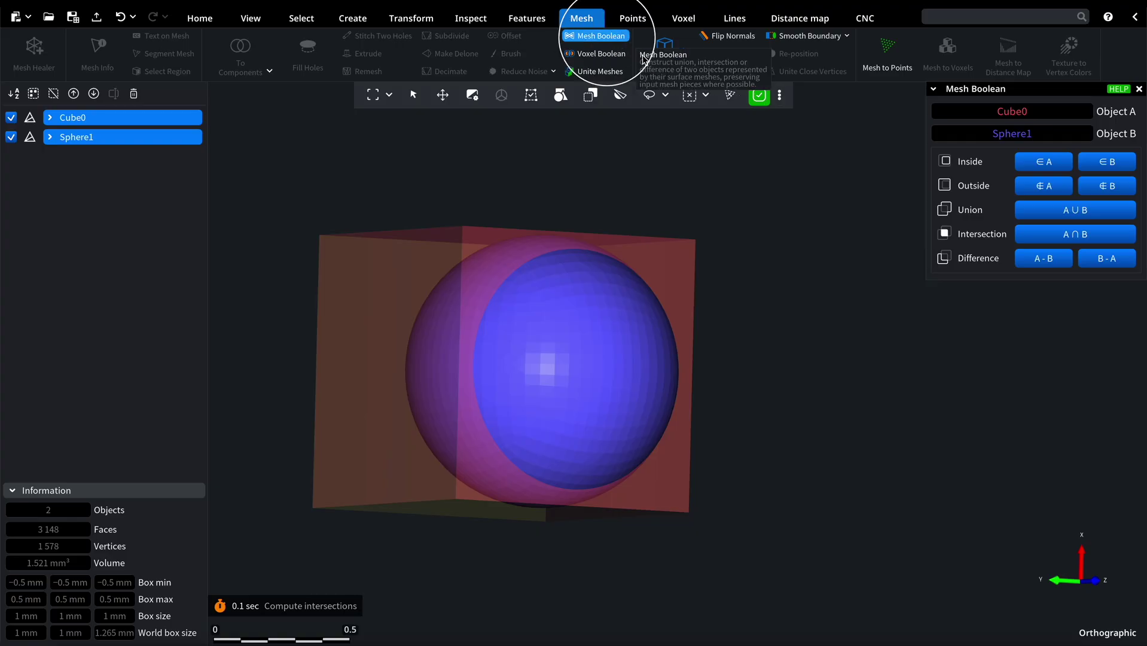
{"action": "right_click_drag", "start_coordinate": [649, 340], "coordinate": [649, 342]}
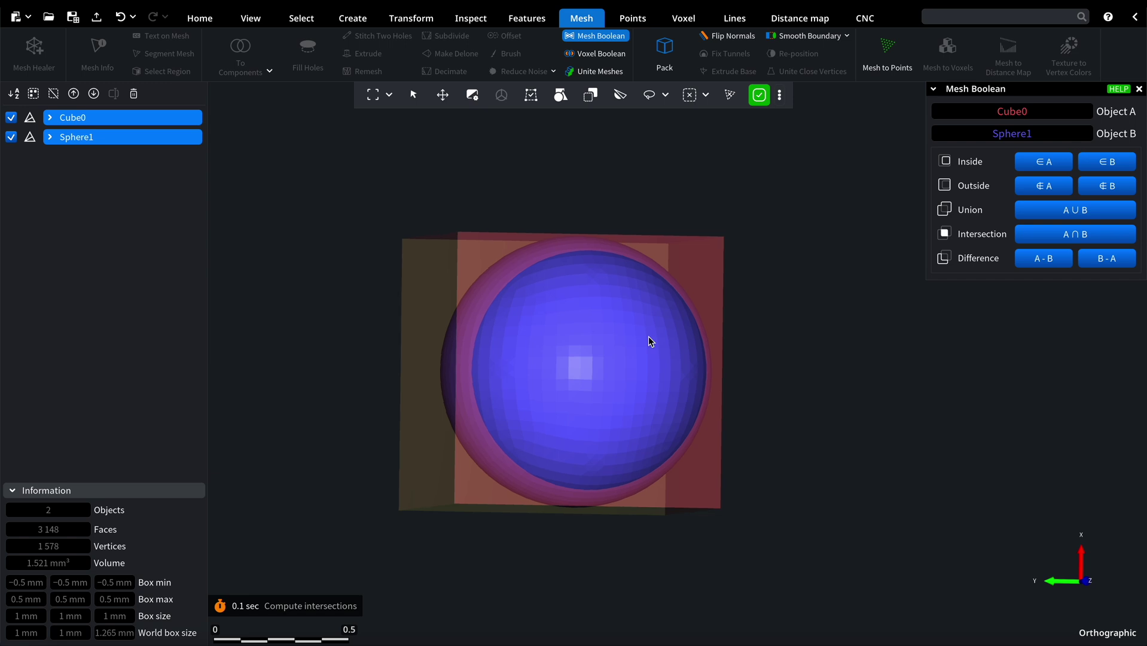
{"action": "scroll", "coordinate": [648, 336], "scroll_direction": "down", "scroll_amount": 2}
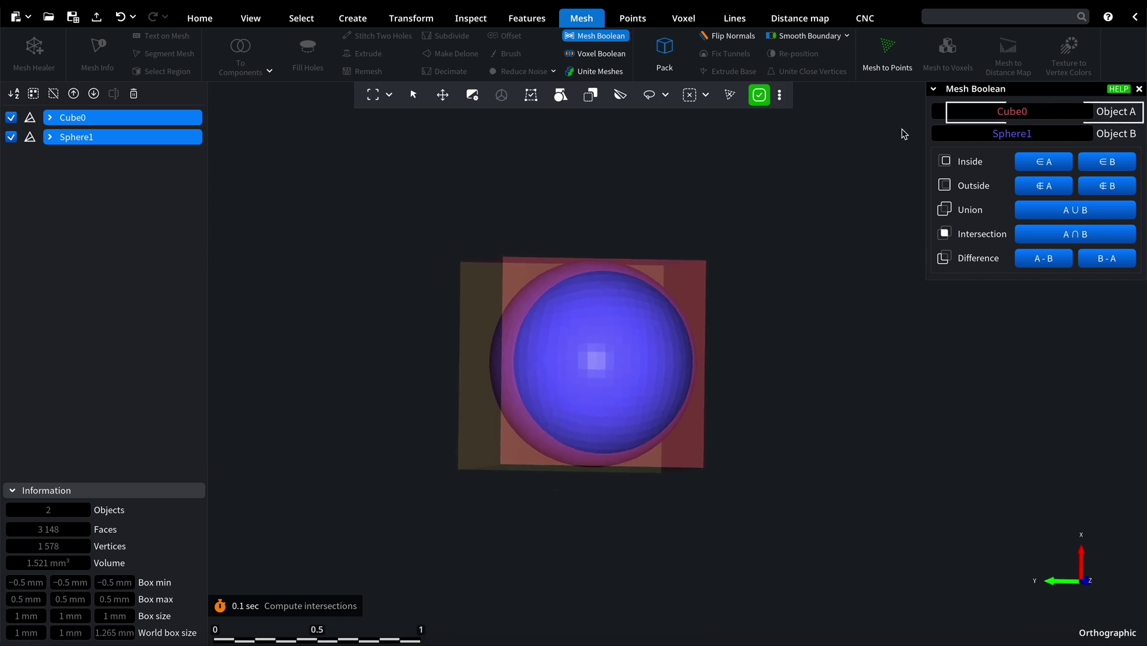
{"action": "key", "text": "Tab"}
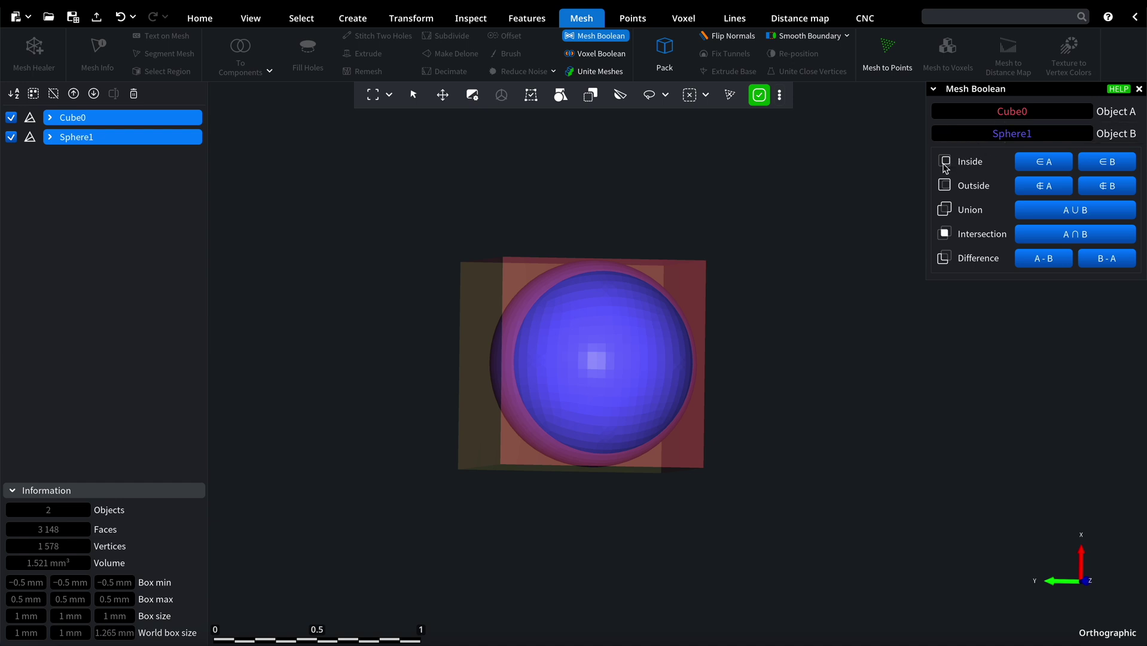
- Create the Inside A result, inspect it, hide it, and reselect the cube and sphere
{"action": "left_click", "coordinate": [1043, 161]}
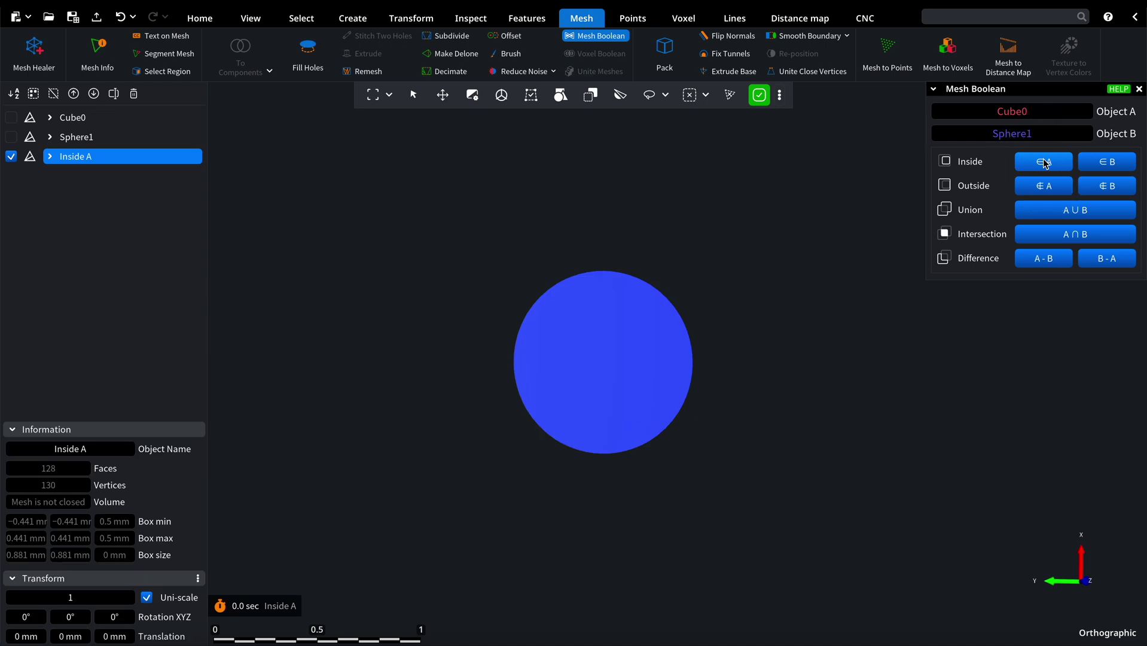
{"action": "middle_click_drag", "start_coordinate": [628, 362], "coordinate": [630, 366]}
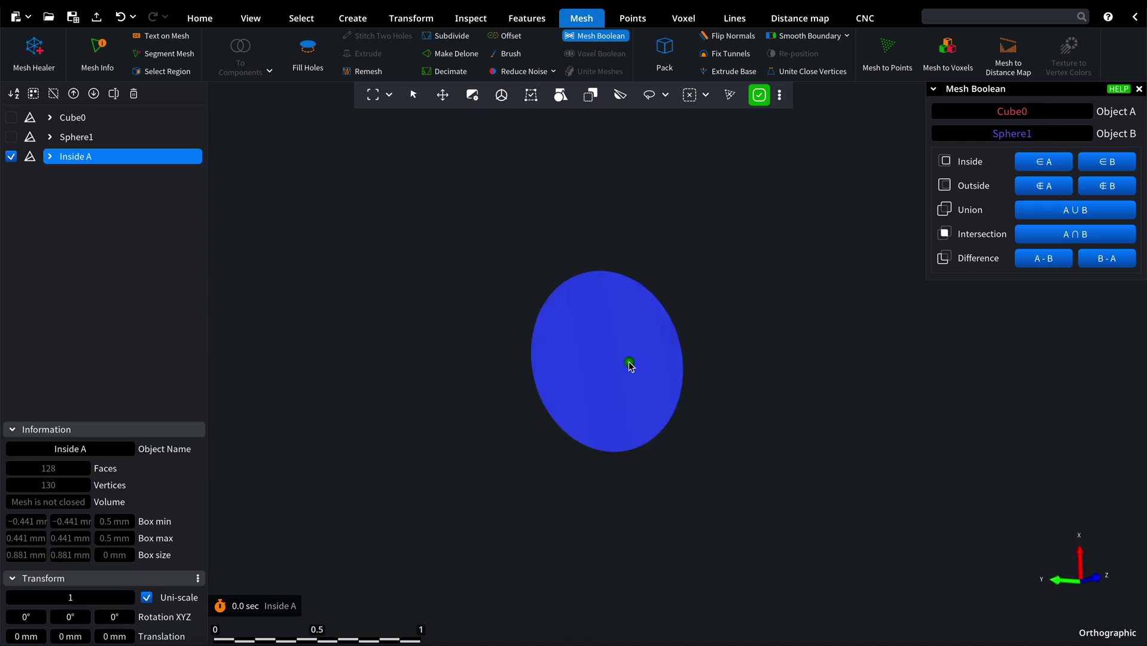
{"action": "left_click", "coordinate": [12, 156]}
{"action": "left_click", "coordinate": [76, 137]}
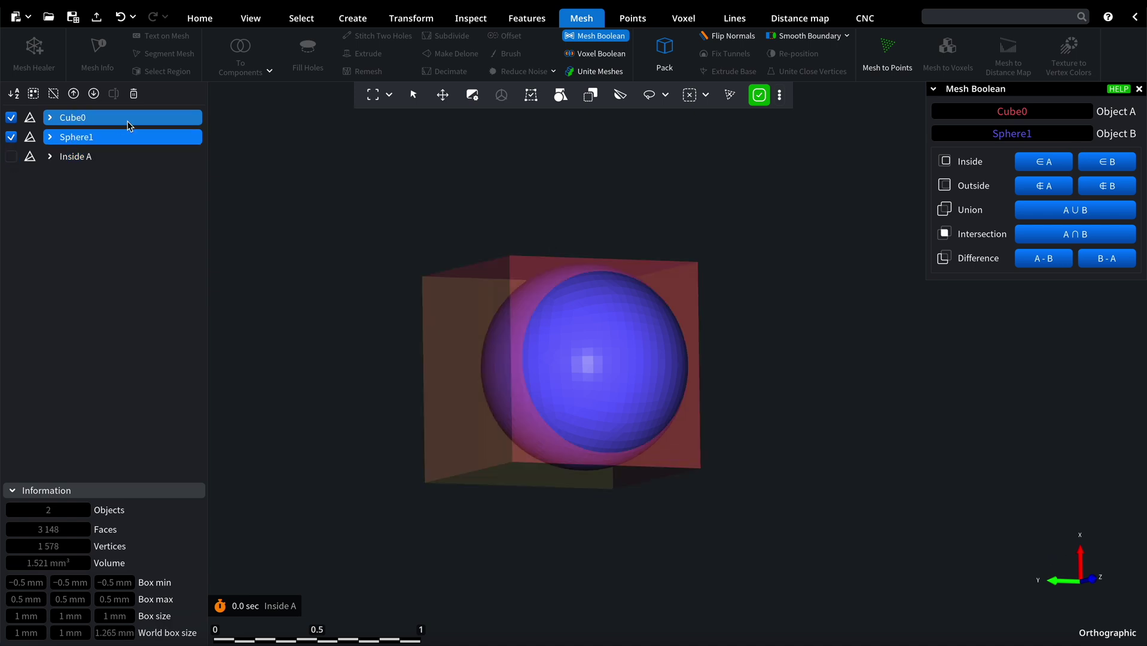
- Create the Inside B result and reselect Cube0 and Sphere1
{"action": "mouse_move", "coordinate": [584, 380]}
{"action": "middle_mouse_down"}
{"action": "mouse_move", "coordinate": [633, 374]}
{"action": "mouse_move", "coordinate": [573, 395]}
{"action": "middle_mouse_up"}
{"action": "left_click", "coordinate": [1108, 162]}
{"action": "scroll", "coordinate": [573, 395], "scroll_direction": "up", "scroll_amount": 3}
{"action": "scroll", "coordinate": [573, 394], "scroll_direction": "up", "scroll_amount": 2}
{"action": "left_click", "coordinate": [72, 117]}
{"action": "left_click", "coordinate": [113, 138], "text": "ctrl"}
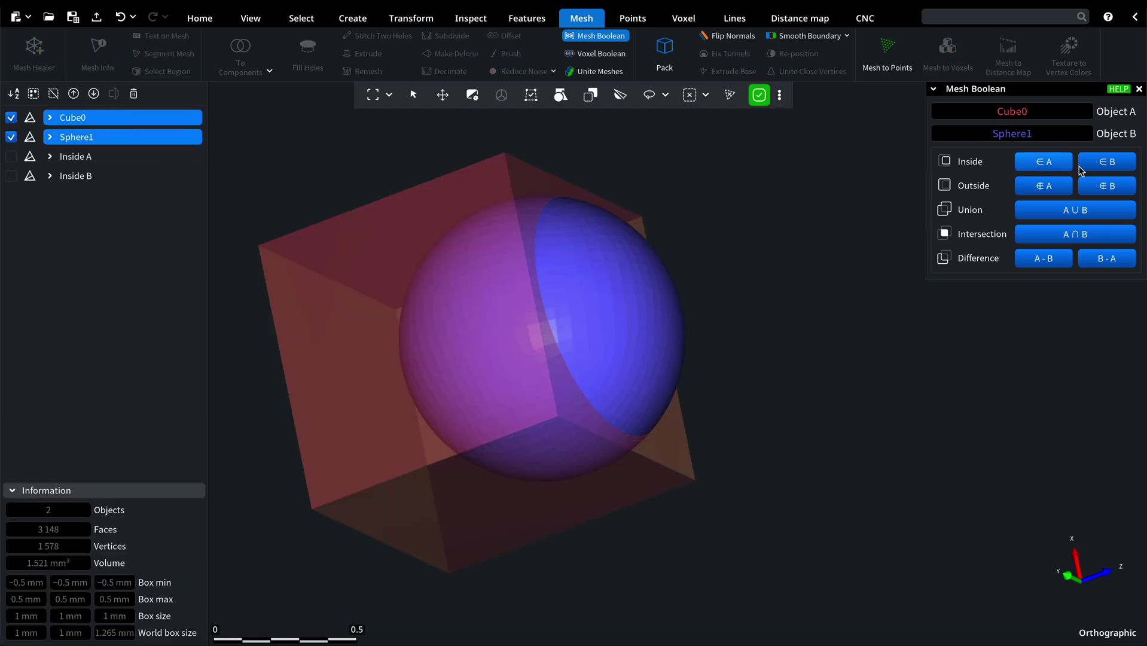
- Create and inspect Outside A, show every object, and select Cube0 and Sphere1
{"action": "left_click", "coordinate": [1044, 185]}
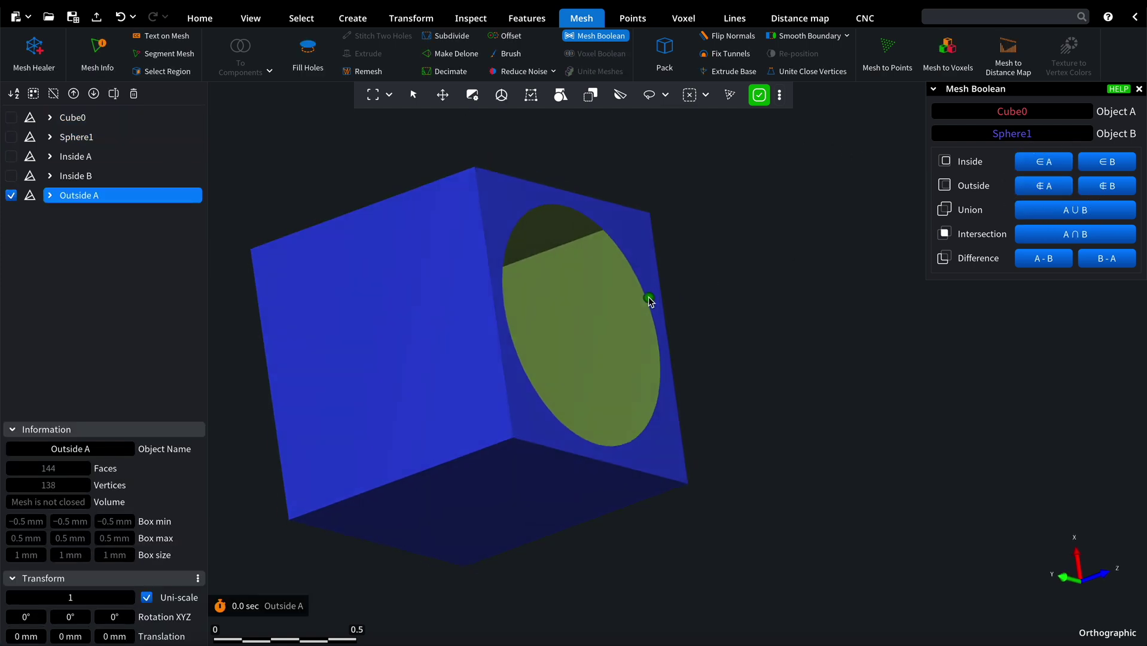
{"action": "middle_click_drag", "start_coordinate": [712, 281], "coordinate": [650, 299]}
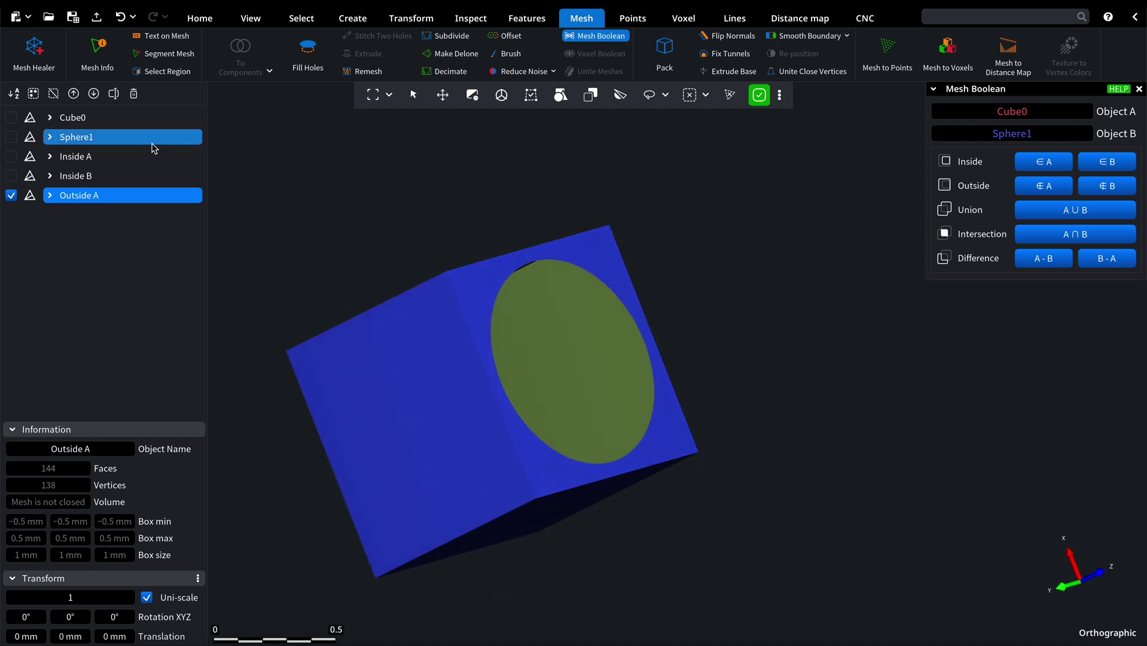
{"action": "left_click", "coordinate": [136, 118]}
{"action": "key", "text": "ctrl+a"}
{"action": "left_click", "coordinate": [128, 120]}
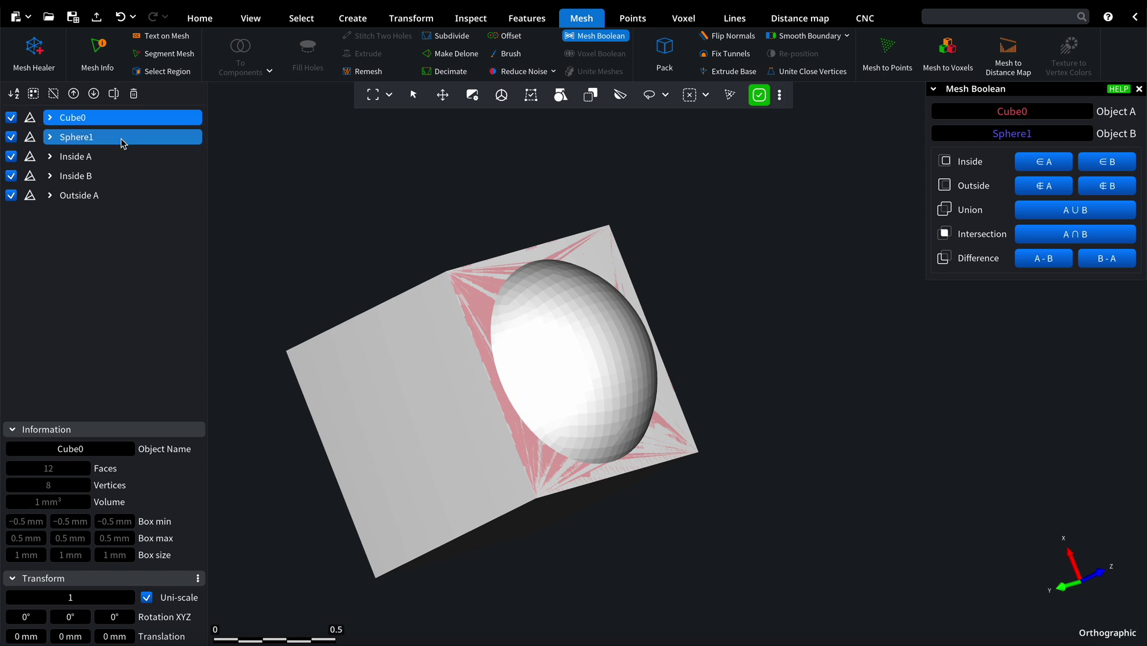
- Create Outside B, inspect the hemisphere's inner side, then hide it
{"action": "left_click", "coordinate": [1107, 185]}
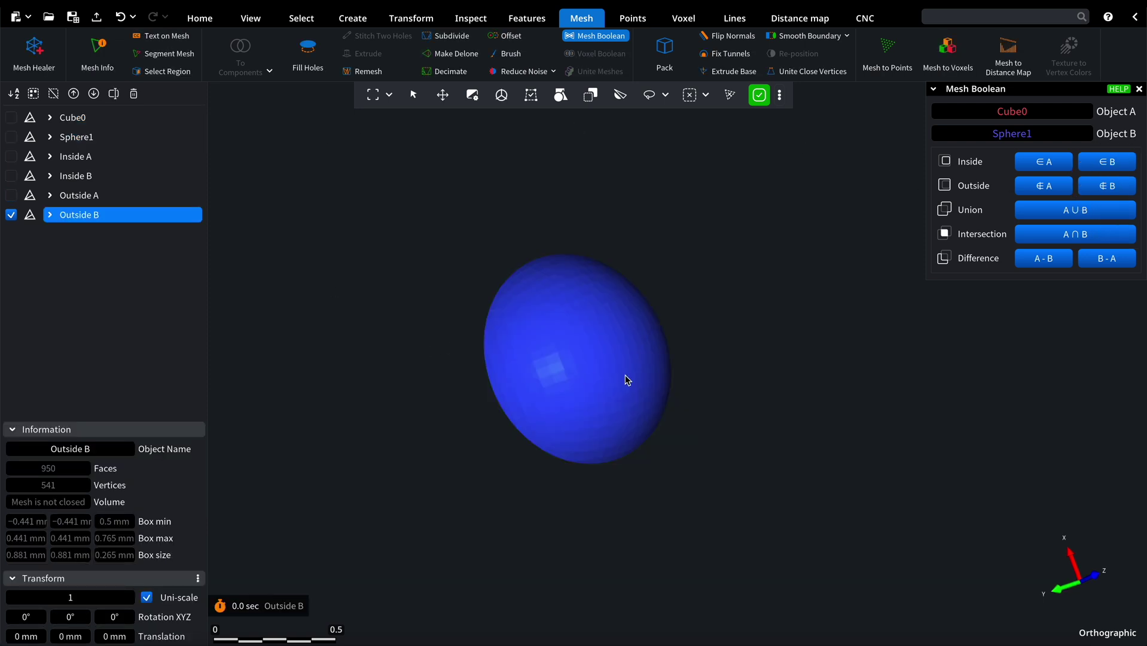
{"action": "middle_click_drag", "start_coordinate": [625, 375], "coordinate": [625, 378]}
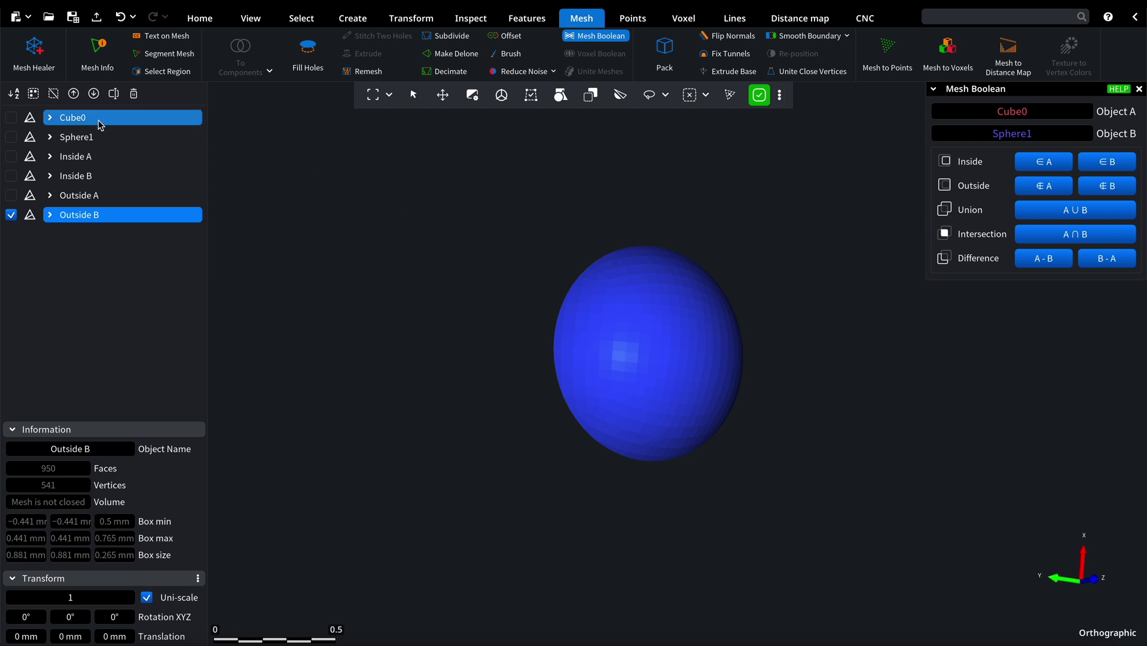
{"action": "left_click", "coordinate": [9, 215]}
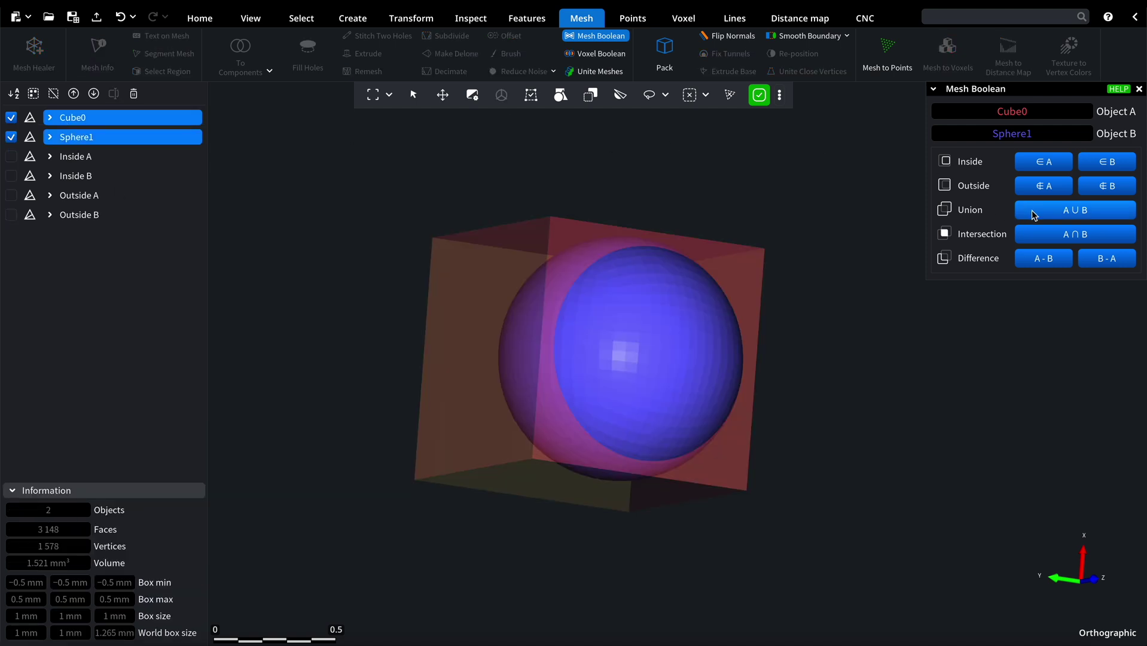
- Compute the Union and make it semi-transparent by lowering its Opacity below 255
{"action": "left_click", "coordinate": [1074, 209]}
{"action": "middle_click_drag", "start_coordinate": [637, 359], "coordinate": [637, 360]}
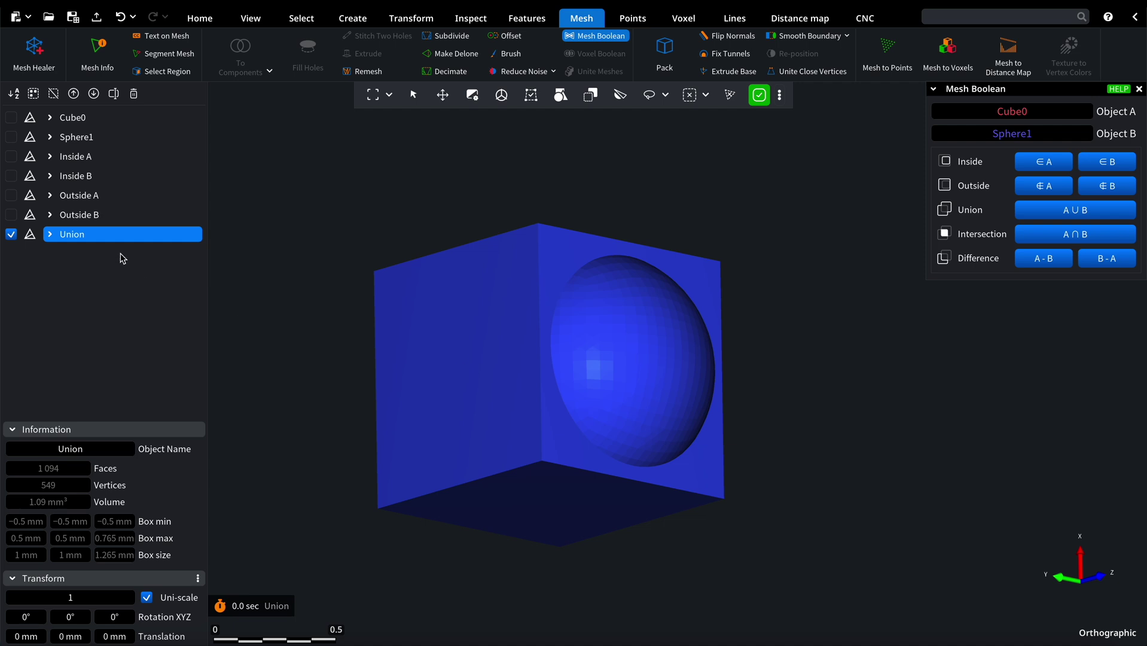
{"action": "right_click", "coordinate": [122, 234]}
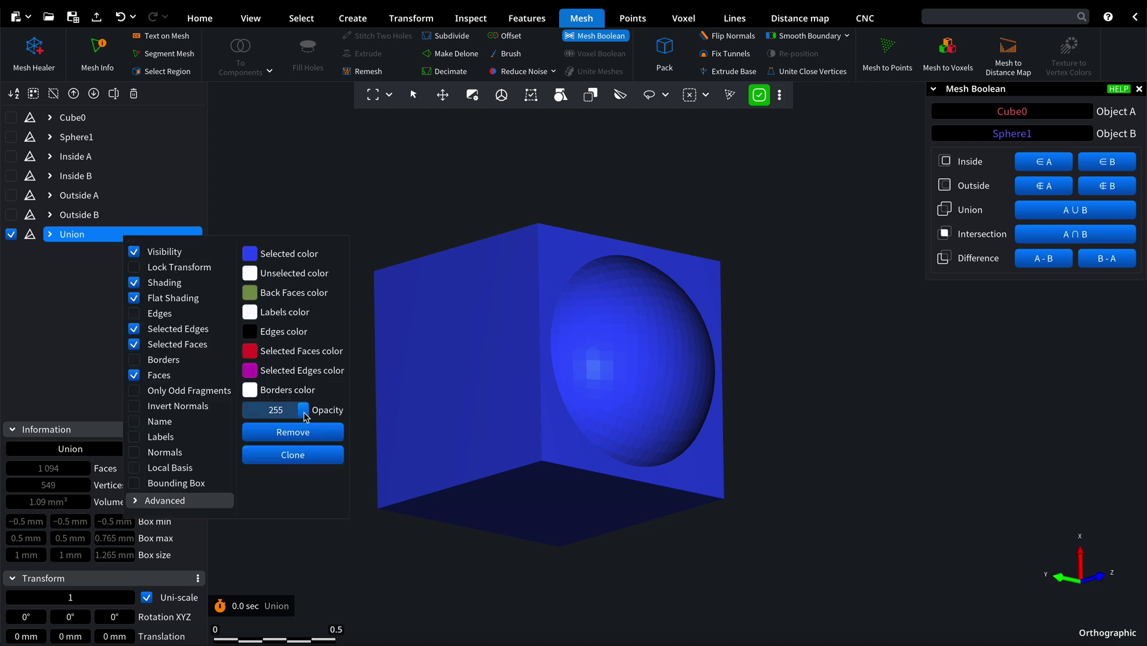
{"action": "left_click_drag", "start_coordinate": [305, 410], "coordinate": [286, 410]}
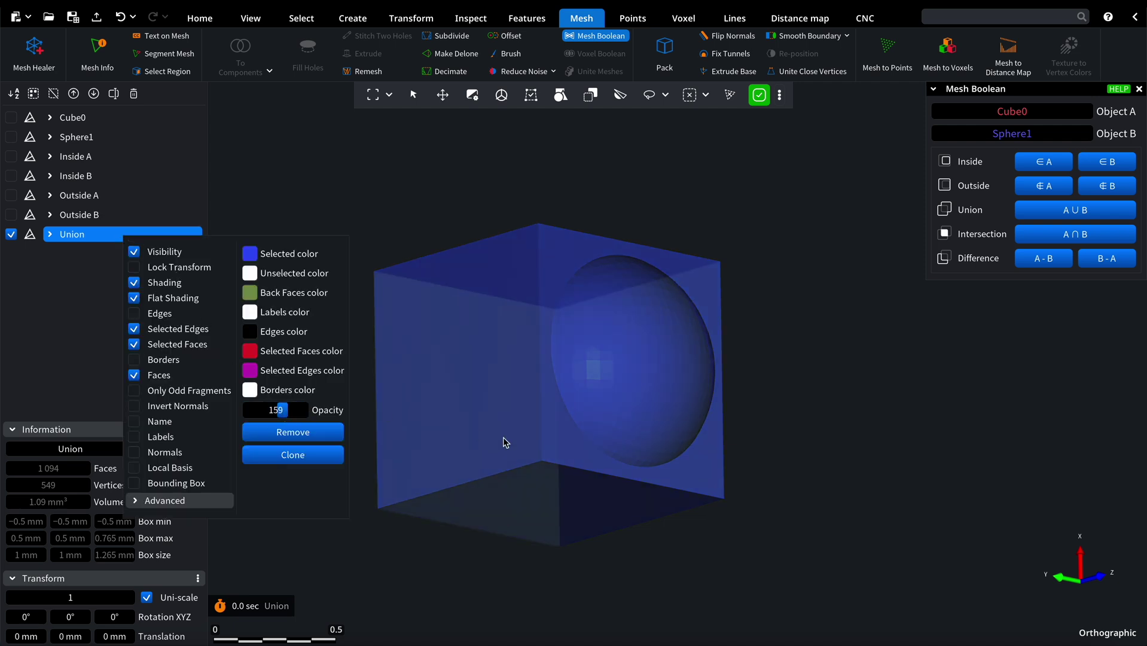
{"action": "left_click", "coordinate": [498, 411]}
{"action": "middle_click_drag", "start_coordinate": [498, 410], "coordinate": [499, 409]}
{"action": "scroll", "coordinate": [498, 409], "scroll_direction": "down", "scroll_amount": 3}
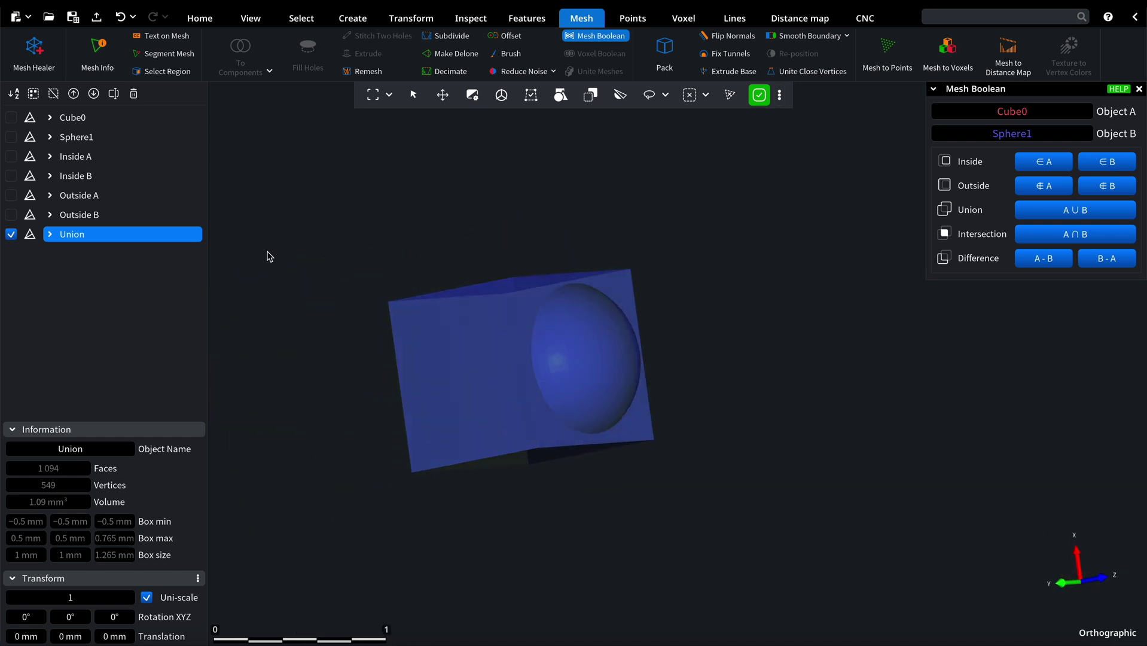
- Select all objects, then narrow the selection to Cube0 and Sphere1
{"action": "key", "text": "ctrl+a"}
{"action": "left_click", "coordinate": [77, 117]}
{"action": "left_click", "coordinate": [77, 137], "text": "ctrl"}
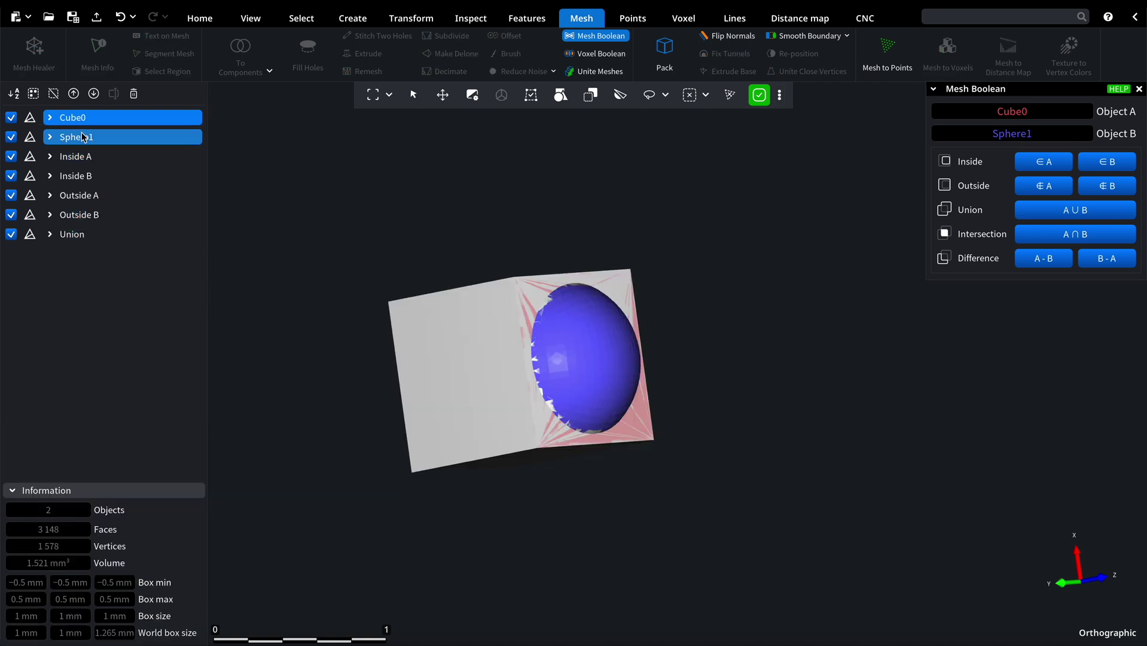
- Hide Outside A and Union, compute the A ∩ B Intersection, inspect it, then hide it
{"action": "left_click", "coordinate": [11, 196]}
{"action": "left_click", "coordinate": [11, 234]}
{"action": "left_click", "coordinate": [1075, 234]}
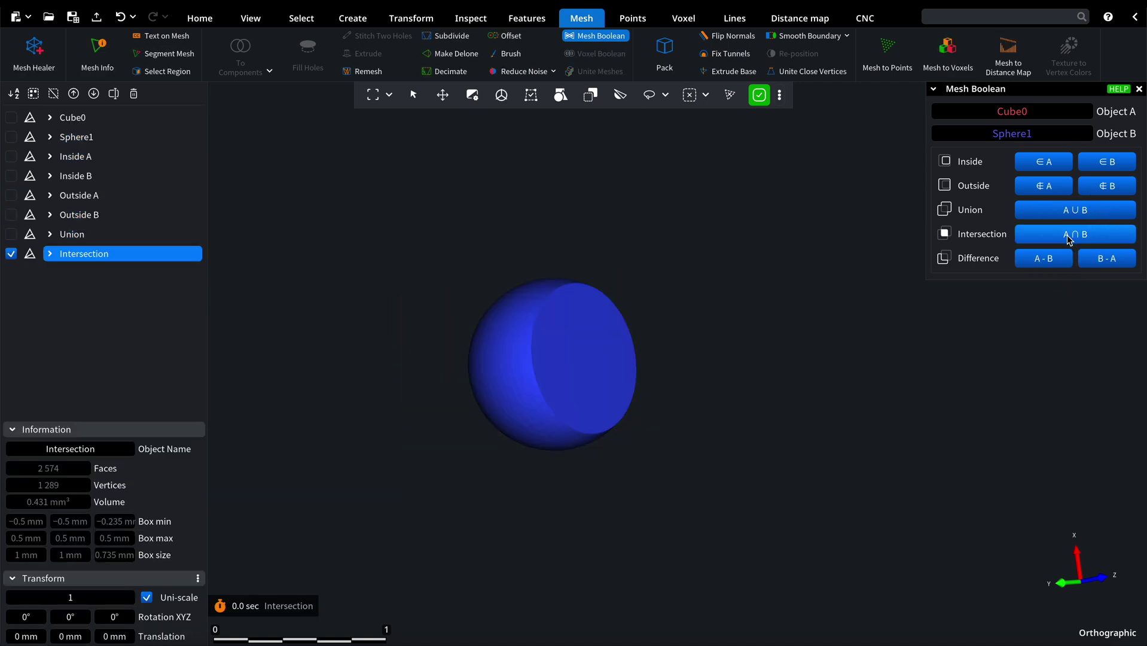
{"action": "middle_click_drag", "start_coordinate": [625, 472], "coordinate": [619, 473]}
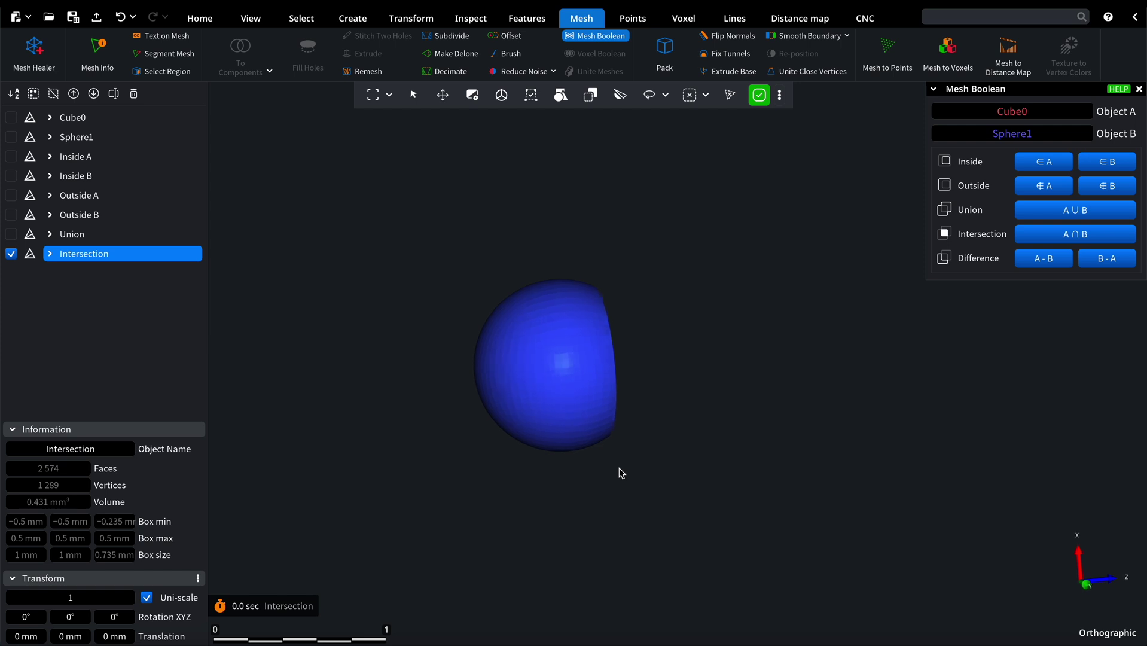
{"action": "scroll", "coordinate": [551, 366], "scroll_direction": "up", "scroll_amount": 3}
{"action": "middle_click_drag", "start_coordinate": [552, 366], "coordinate": [551, 370]}
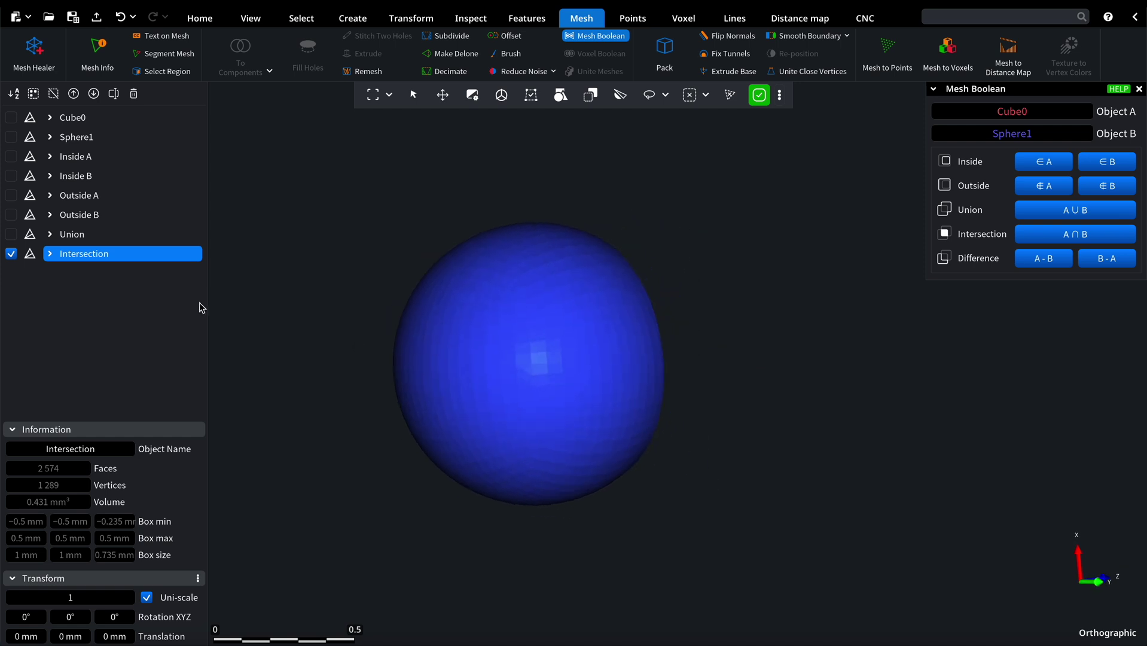
{"action": "left_click", "coordinate": [11, 253]}
{"action": "left_click", "coordinate": [72, 118]}
{"action": "left_click", "coordinate": [89, 137], "text": "shift"}
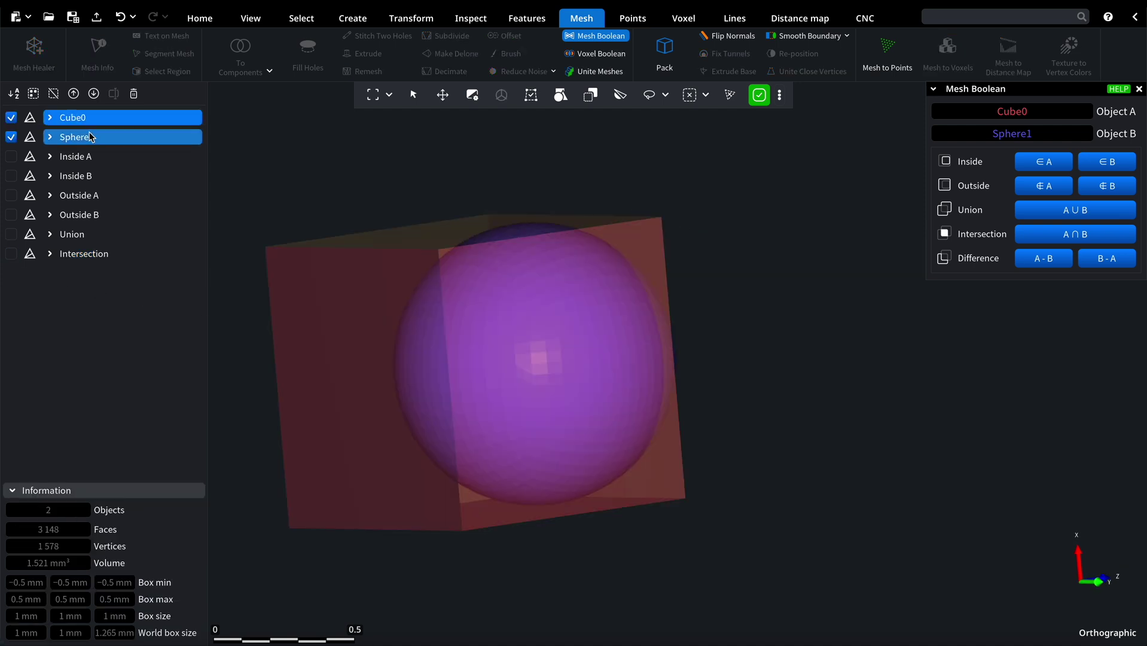
{"action": "left_click", "coordinate": [1043, 258]}
{"action": "middle_click_drag", "start_coordinate": [546, 410], "coordinate": [627, 386]}
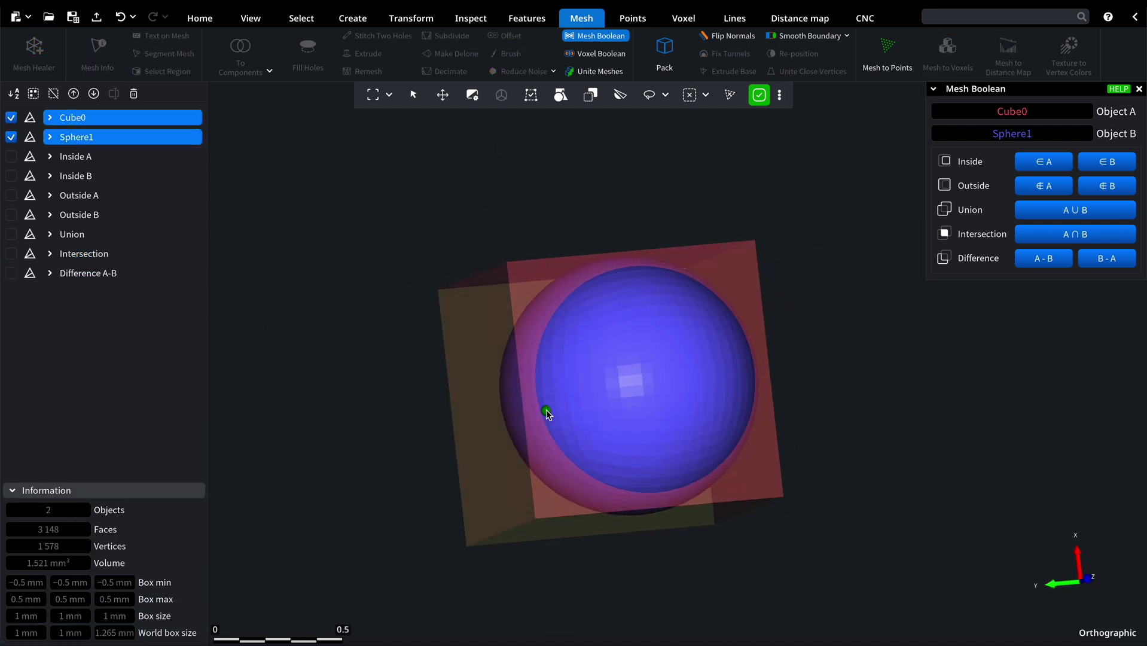
{"action": "left_click", "coordinate": [1093, 264]}
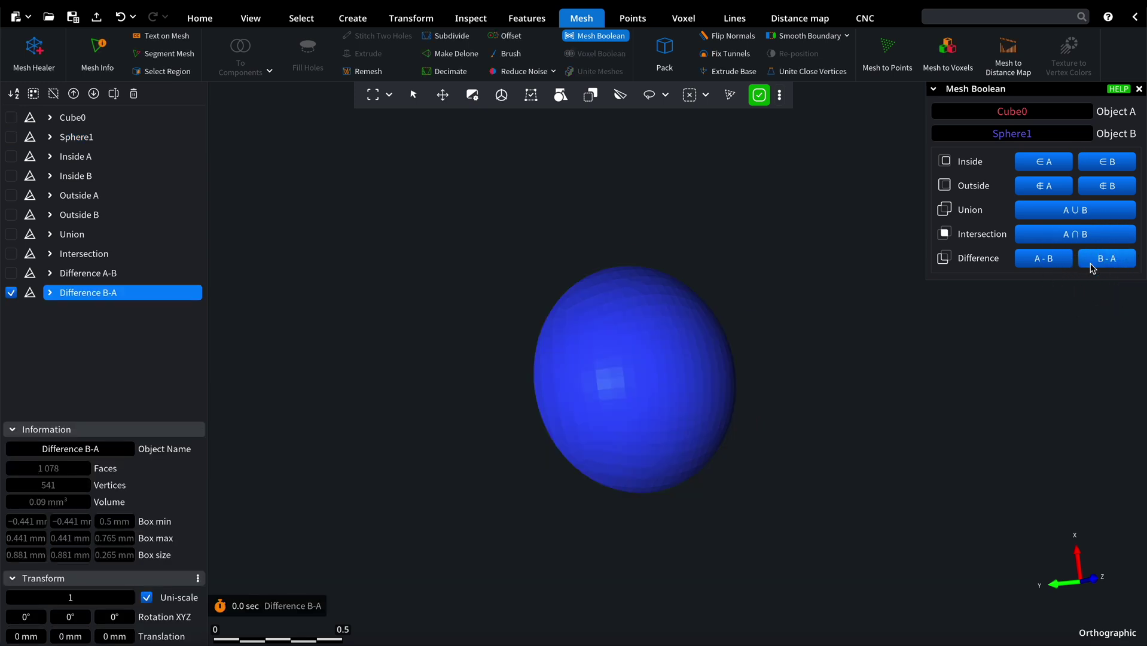
{"action": "middle_click_drag", "start_coordinate": [676, 471], "coordinate": [677, 471]}
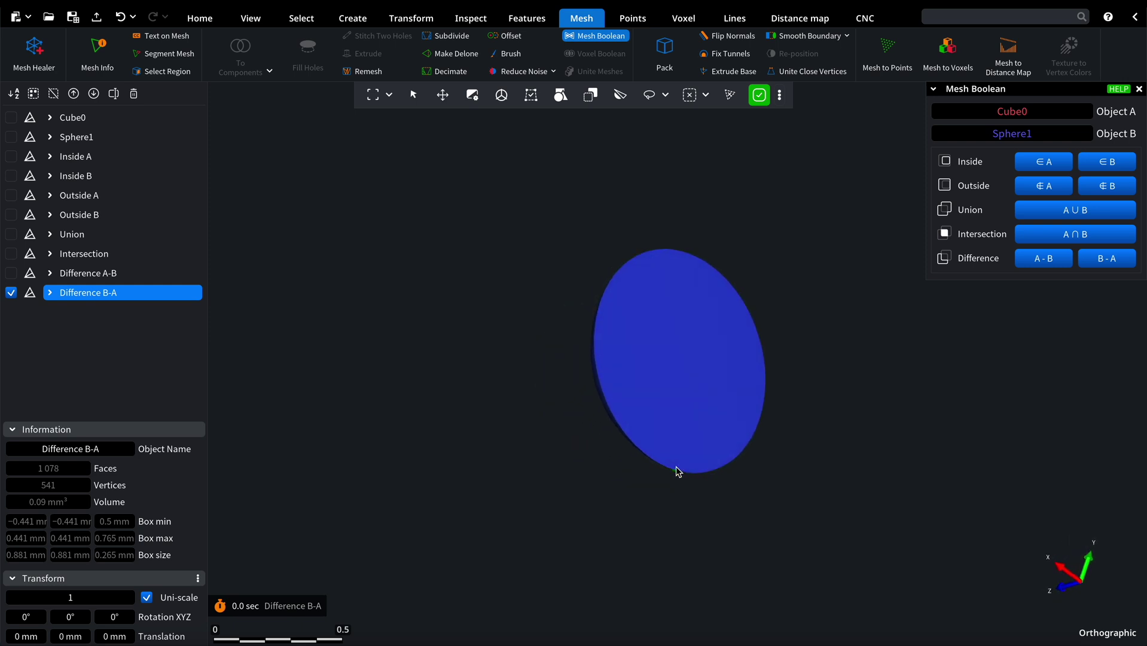
{"action": "middle_click_drag", "start_coordinate": [676, 471], "coordinate": [531, 464]}
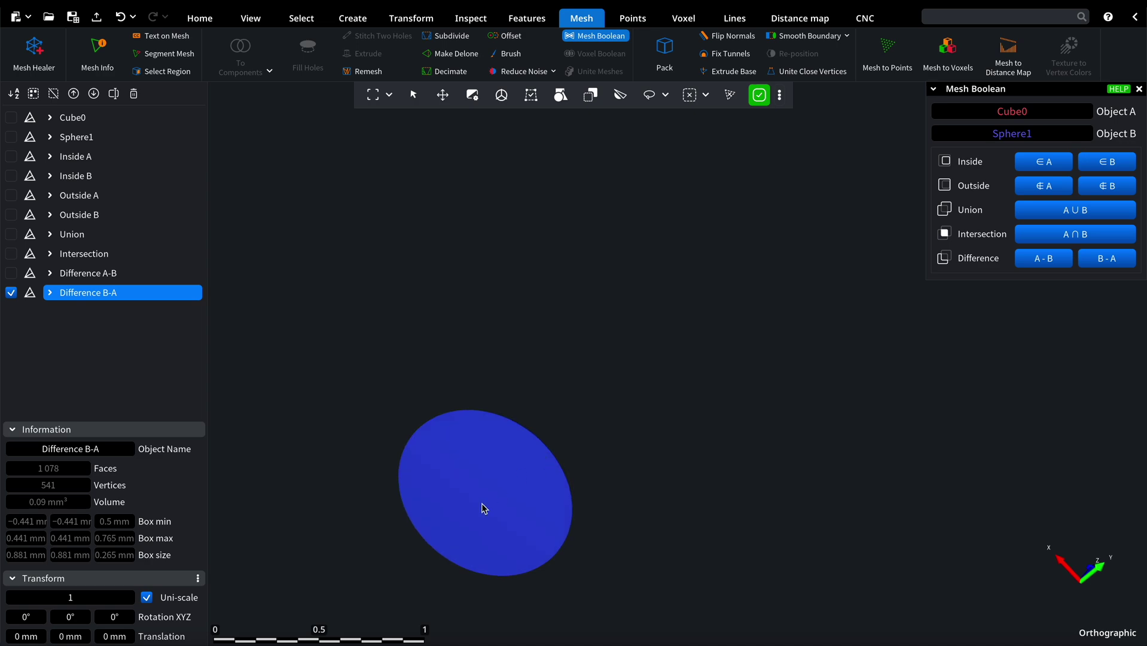
{"action": "middle_click_drag", "start_coordinate": [482, 508], "coordinate": [577, 422]}
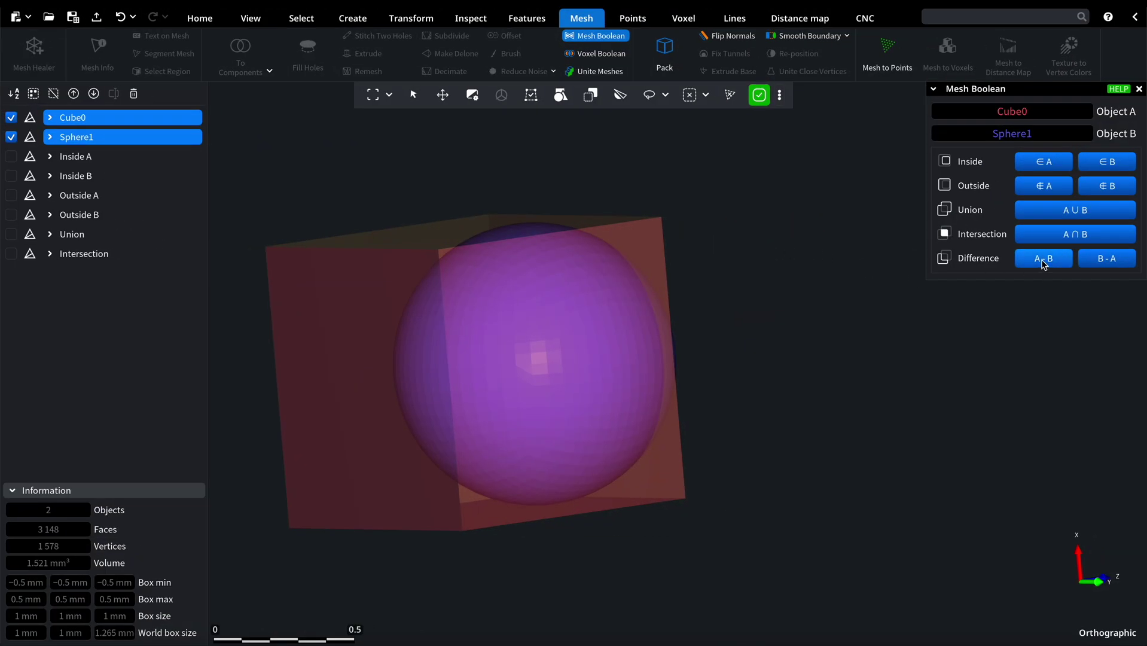
- Compute Difference A-B, inspect its spherical cavity, and lower its opacity
{"action": "left_click", "coordinate": [1042, 258]}
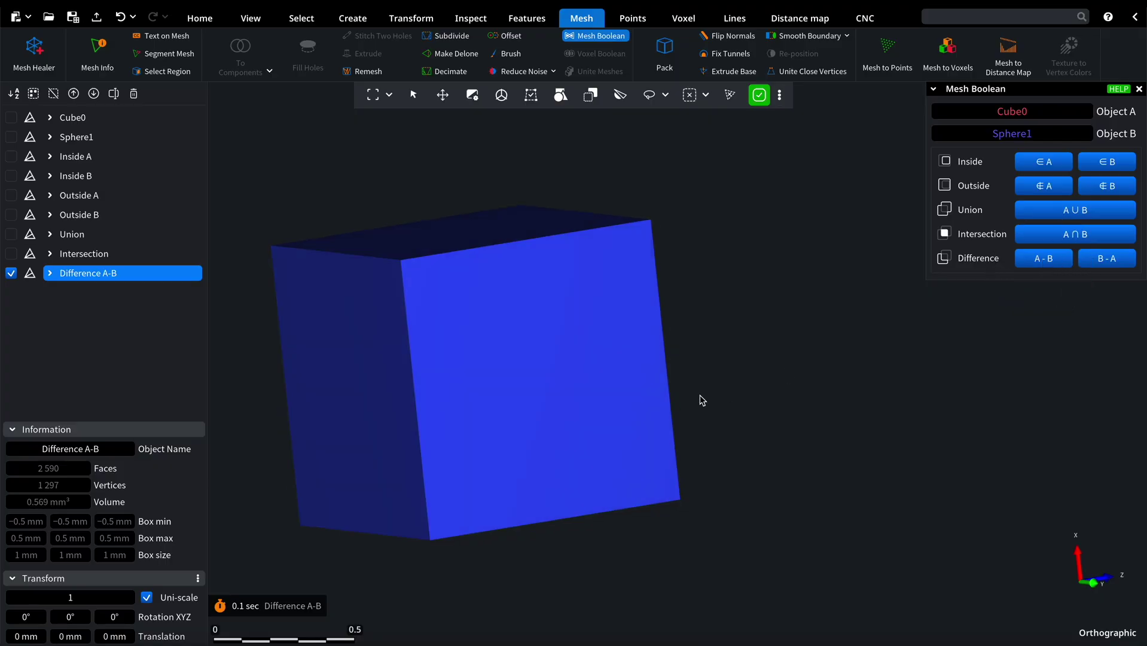
{"action": "middle_click_drag", "start_coordinate": [702, 400], "coordinate": [557, 397]}
{"action": "scroll", "coordinate": [556, 399], "scroll_direction": "up", "scroll_amount": 2}
{"action": "scroll", "coordinate": [557, 399], "scroll_direction": "down", "scroll_amount": 2}
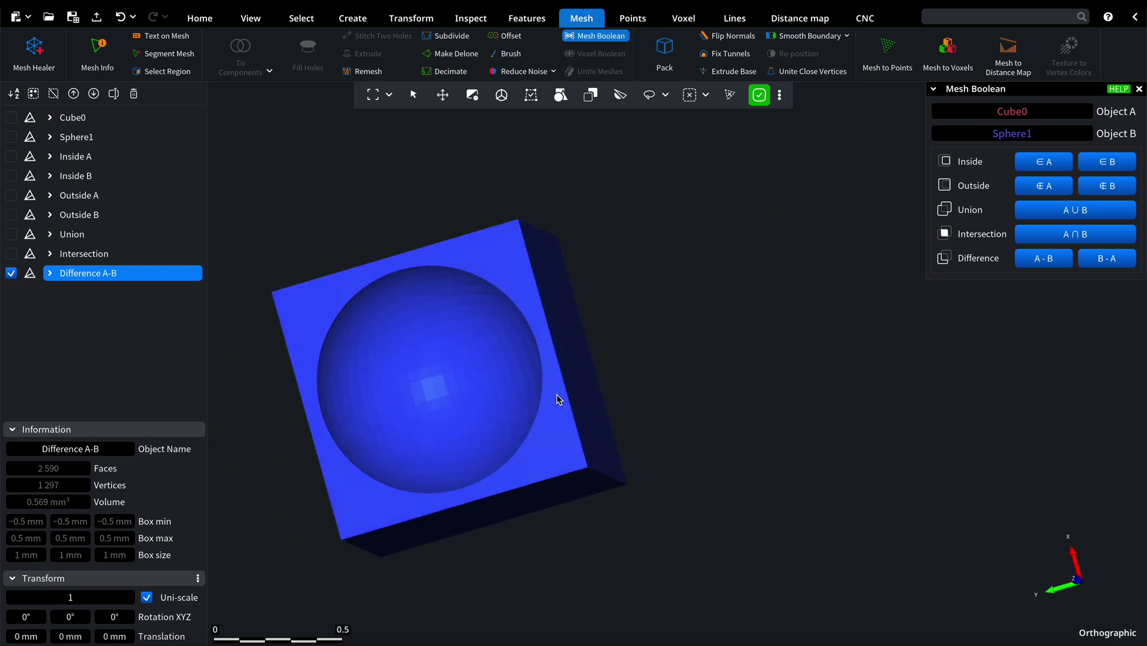
{"action": "right_click", "coordinate": [165, 282]}
{"action": "left_click_drag", "start_coordinate": [343, 453], "coordinate": [323, 454]}
{"action": "left_click", "coordinate": [507, 437]}
{"action": "middle_click_drag", "start_coordinate": [507, 436], "coordinate": [507, 437]}
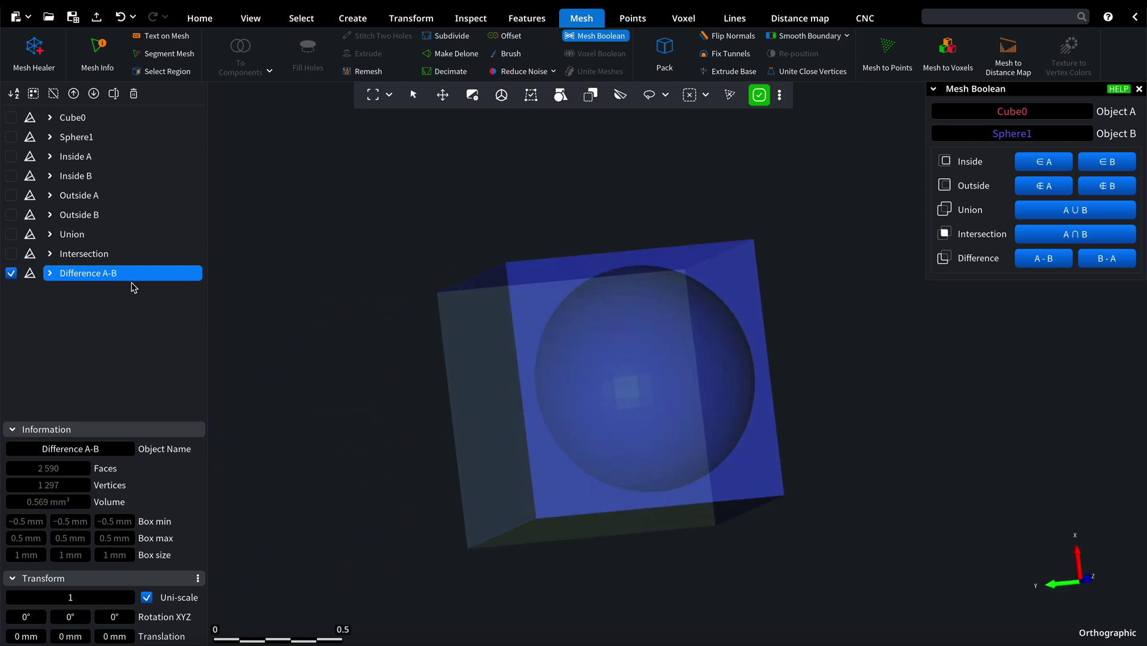
- Hide Difference A-B, reselect Cube0 and Sphere1, then hide Outside A, Union and Intersection
{"action": "left_click", "coordinate": [13, 276]}
{"action": "left_click", "coordinate": [85, 118], "text": "shift"}
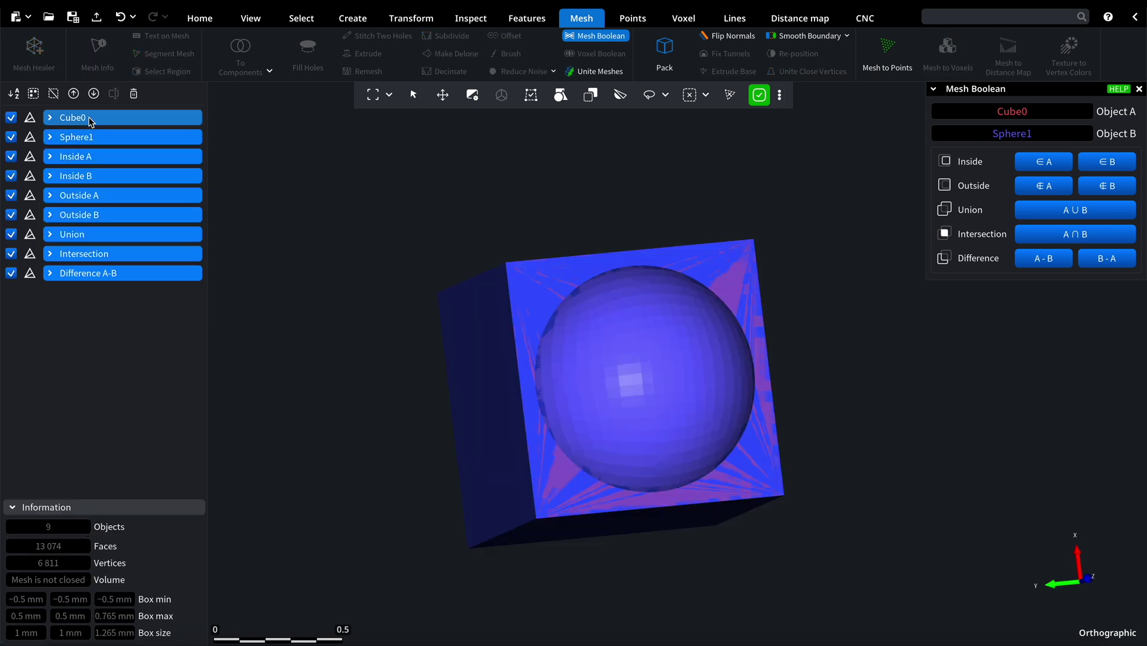
{"action": "left_click", "coordinate": [89, 122]}
{"action": "left_click", "coordinate": [76, 136], "text": "ctrl"}
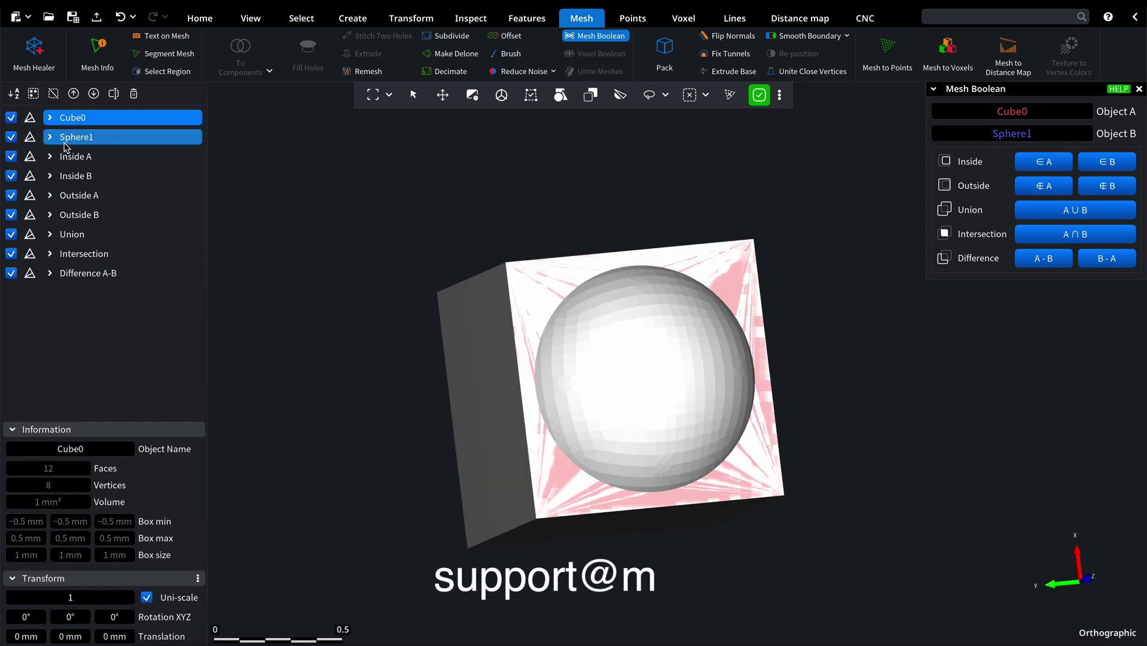
{"action": "left_click", "coordinate": [12, 195]}
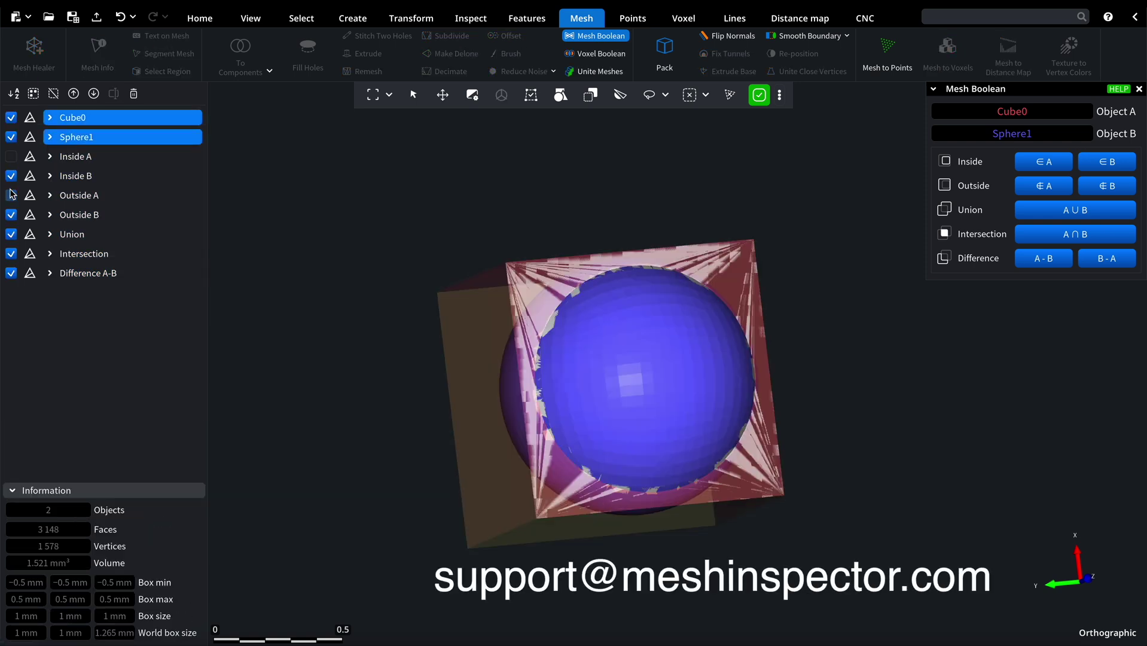
{"action": "left_click", "coordinate": [10, 253]}
{"action": "left_click", "coordinate": [11, 234]}
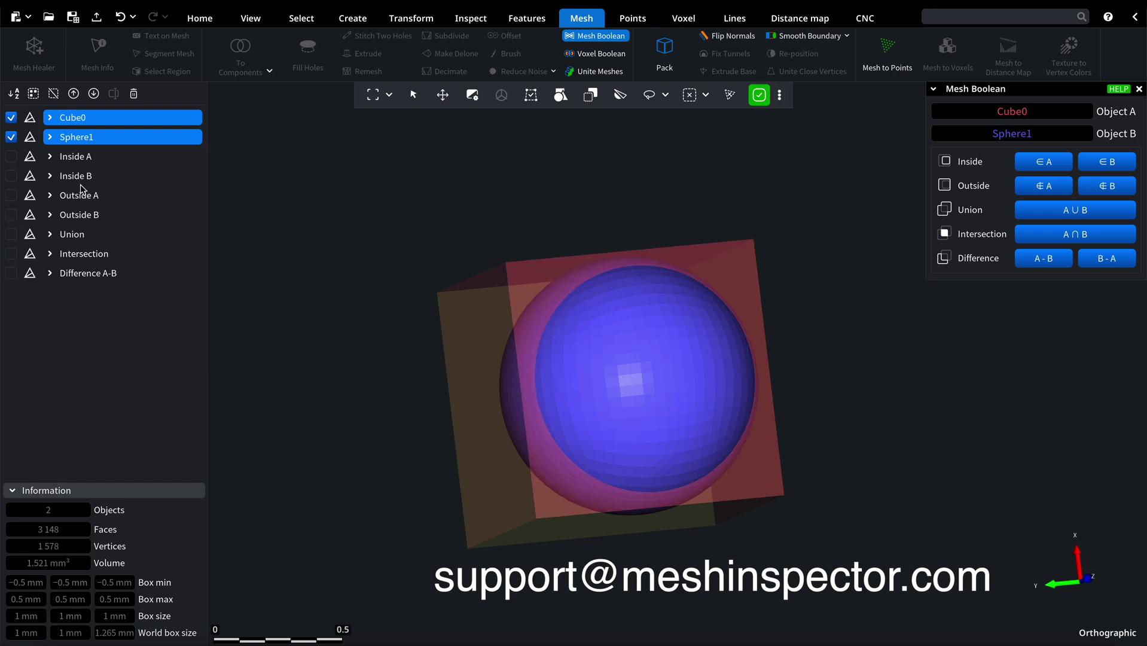